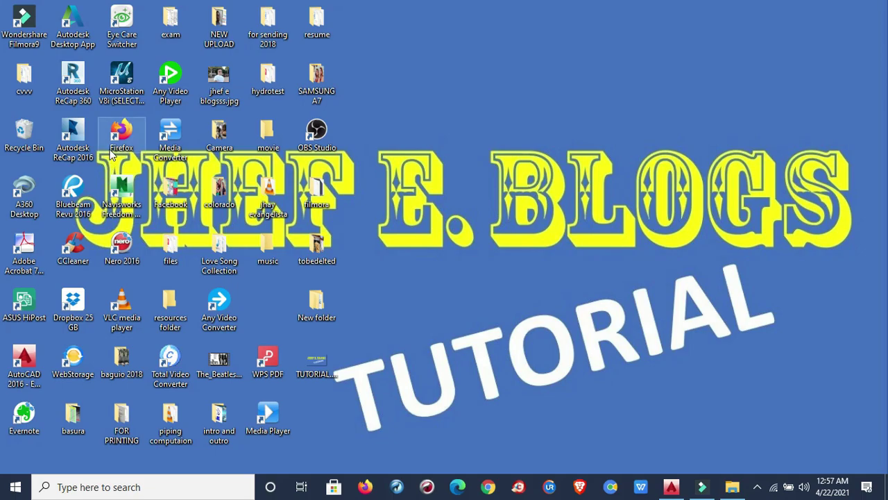
- Launch AutoCAD 2016 from its desktop shortcut so a blank Drawing1 opens
left_click(24, 361)
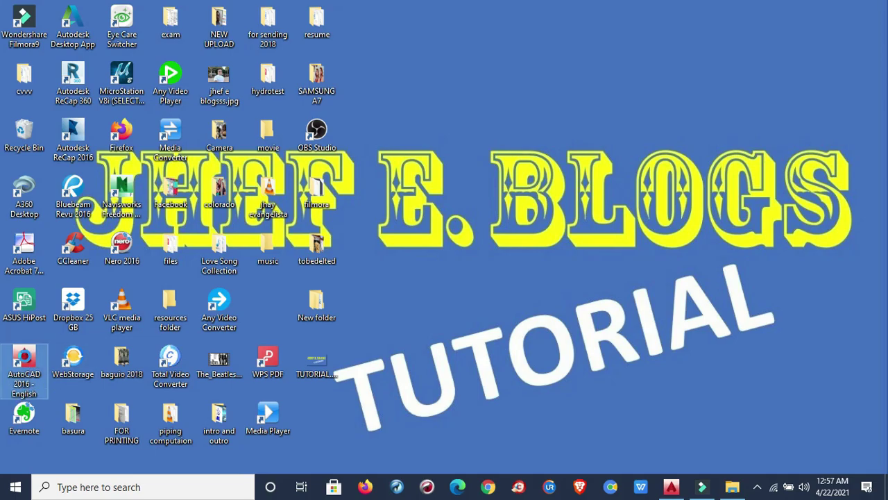
right_click(27, 368)
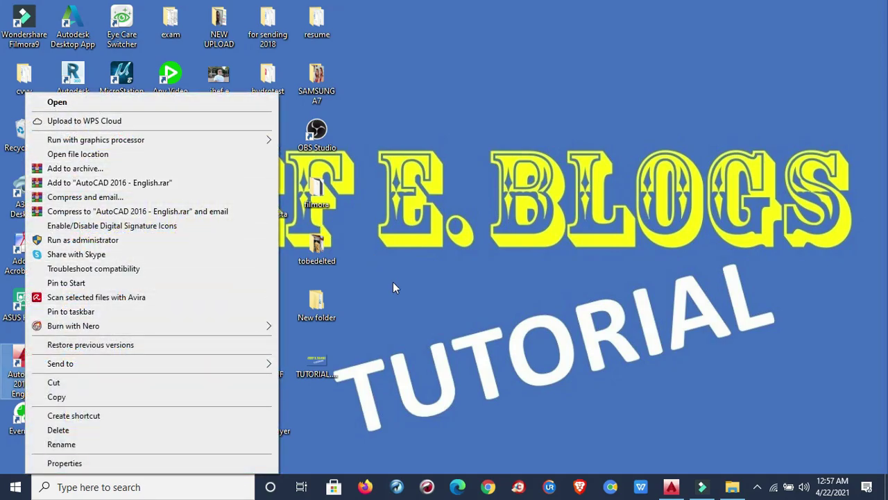
left_click(57, 103)
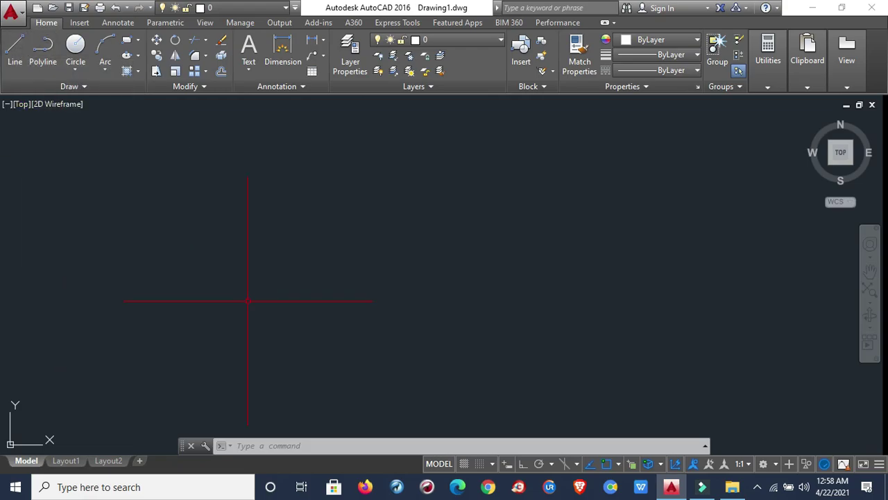
- Draw one continuous line figure: two overlapping rectangles, a diagonal back to the start, and a vertical drop
left_click(13, 51)
left_click(164, 189)
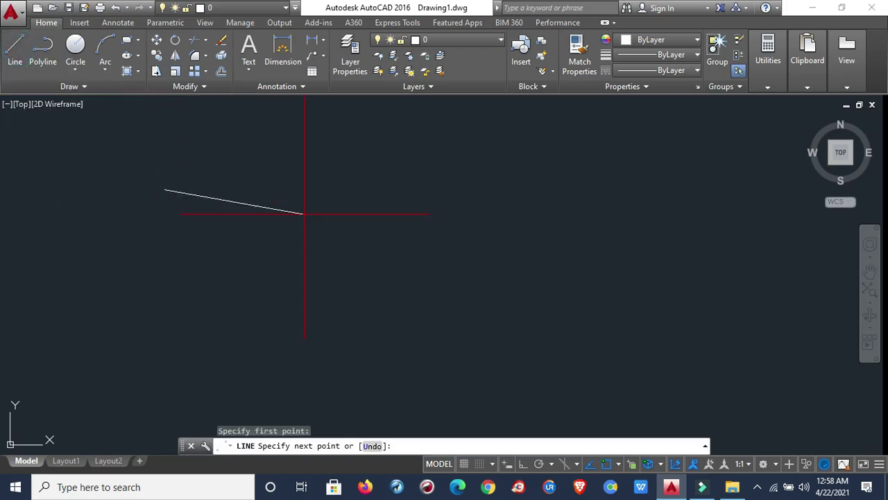
left_click(413, 188)
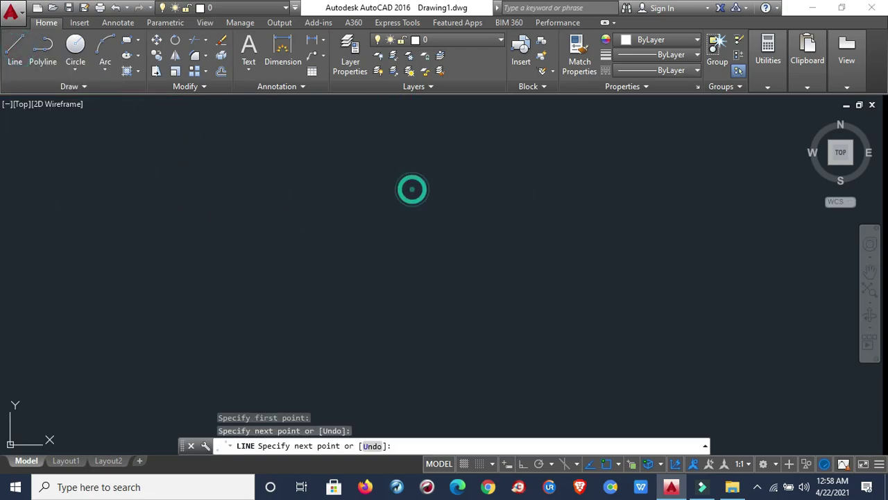
left_click(418, 313)
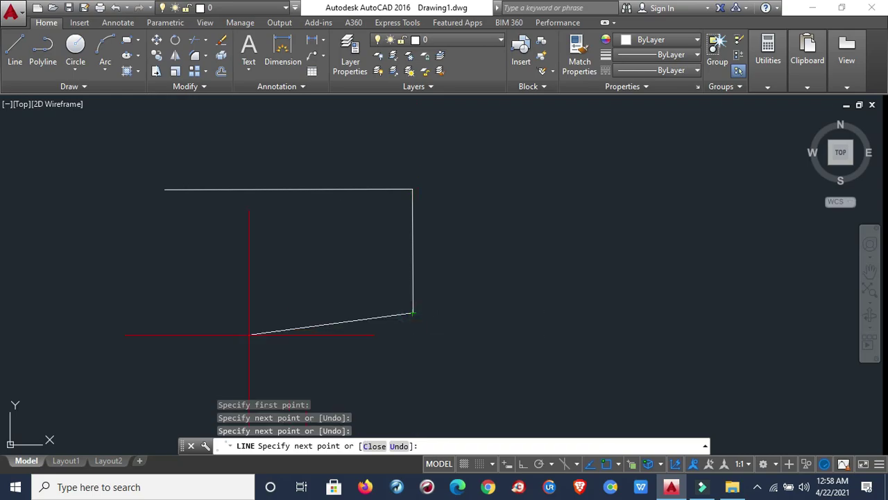
left_click(71, 313)
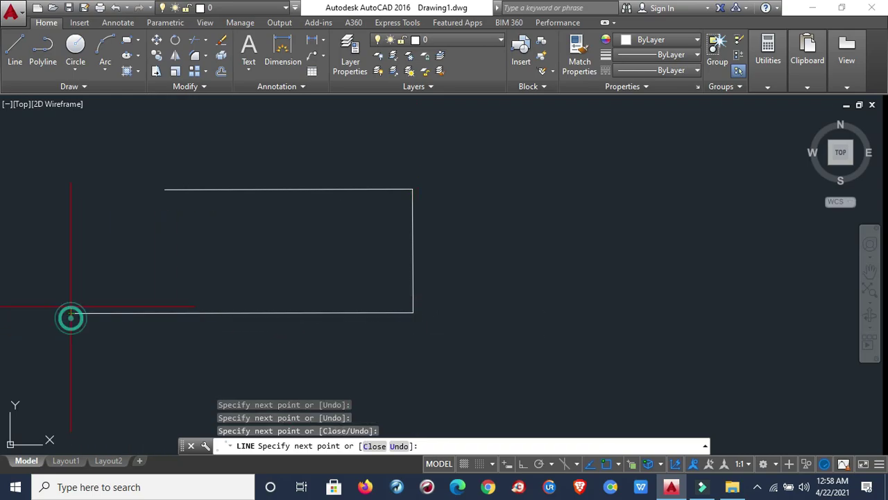
left_click(71, 151)
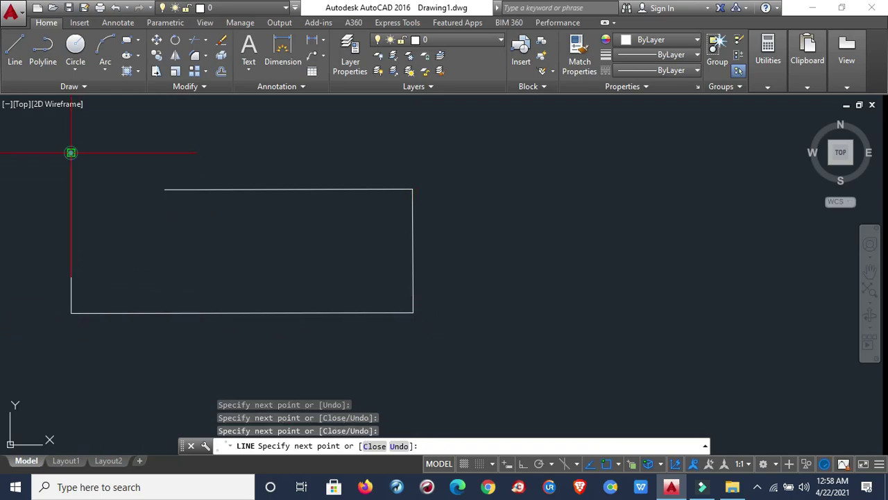
left_click(246, 152)
left_click(246, 257)
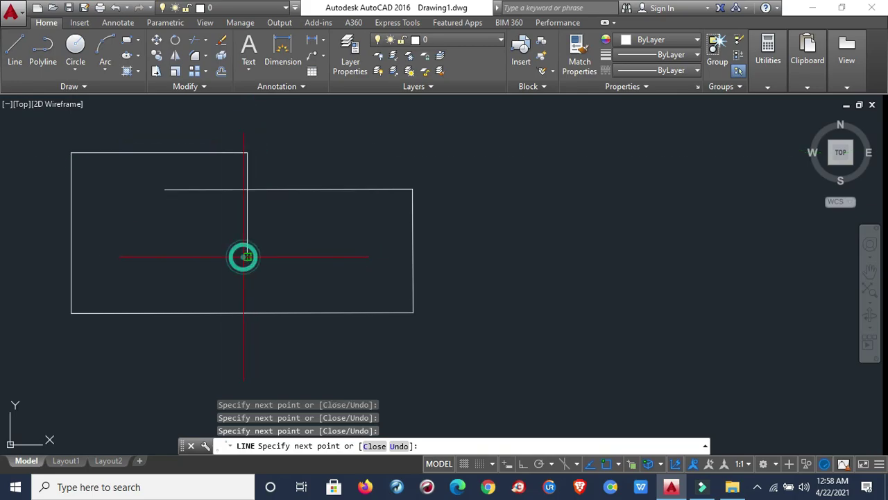
left_click(165, 189)
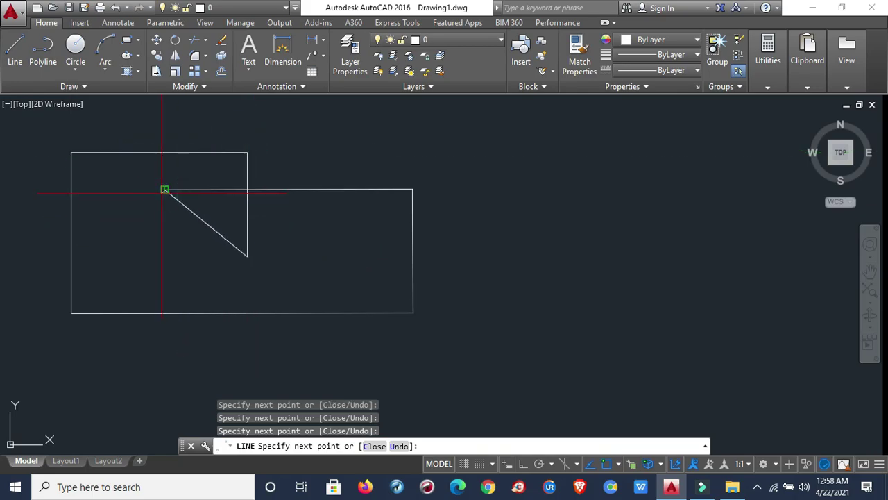
left_click(165, 281)
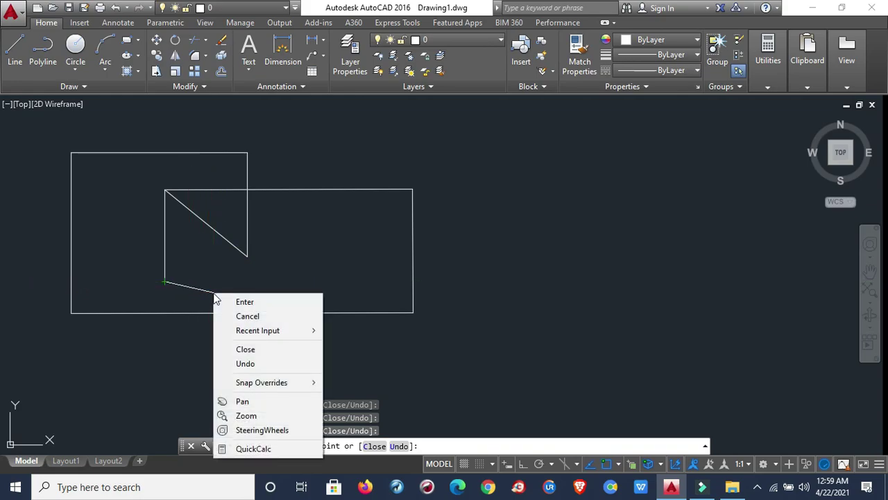
left_click(229, 302)
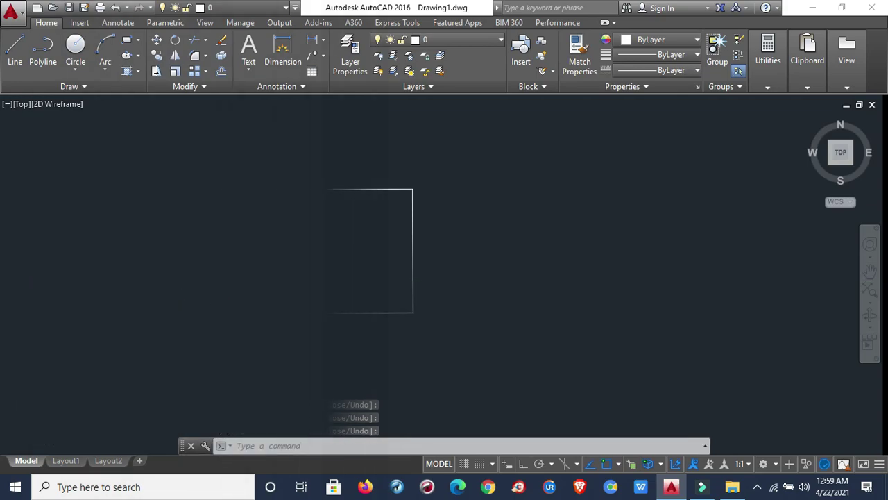
- Zoom and pan so the new line figure sits centred in view
scroll(585, 286, "down", 5)
middle_click_drag(525, 259, 347, 258)
scroll(354, 254, "up", 7)
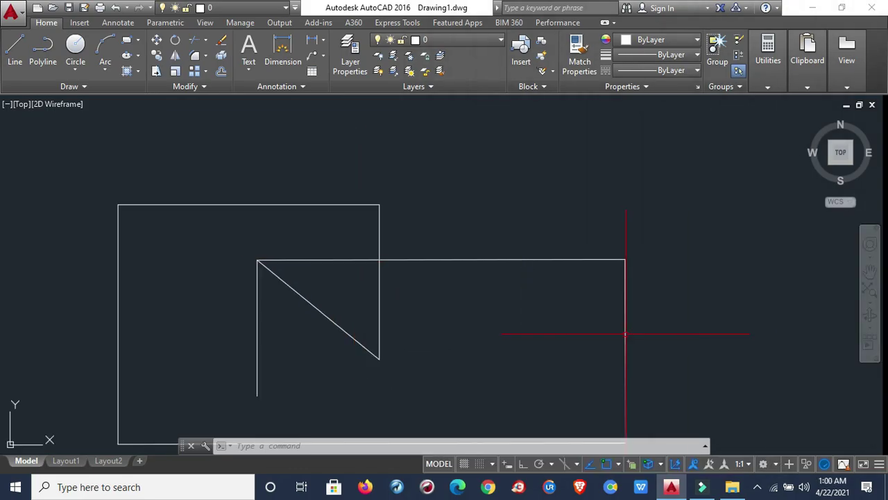
scroll(624, 368, "down", 2)
middle_click_drag(234, 317, 100, 265)
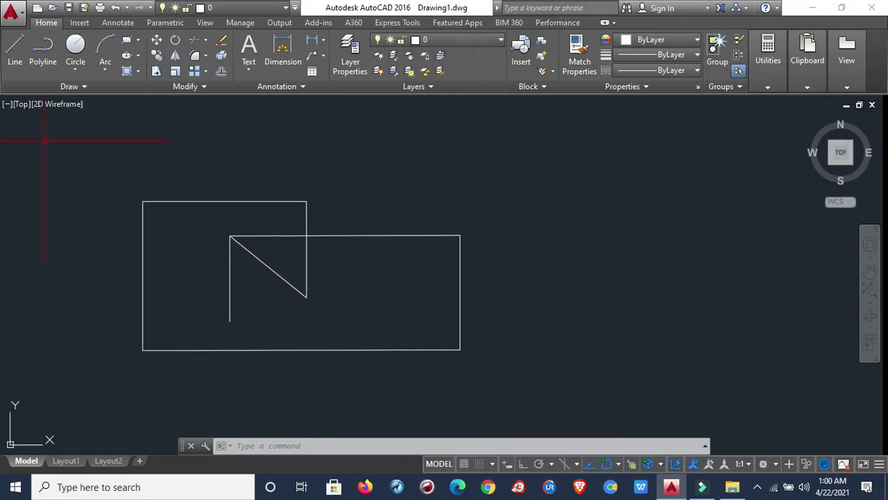
- Draw a second open rectangular line figure at the upper left overlapping the first, then cancel LINE
left_click(16, 47)
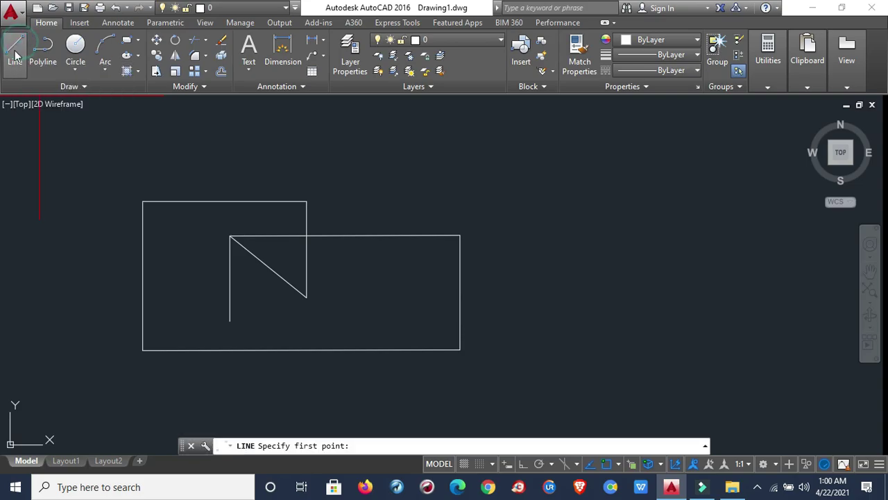
left_click(120, 149)
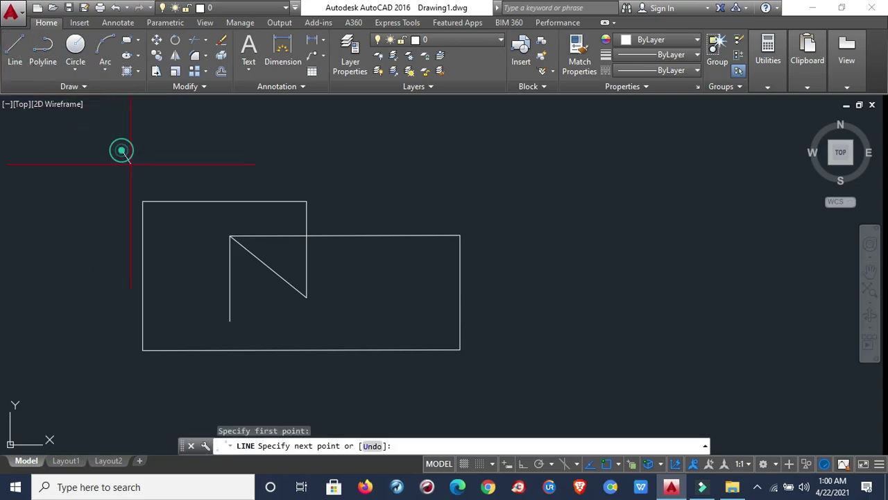
left_click(289, 149)
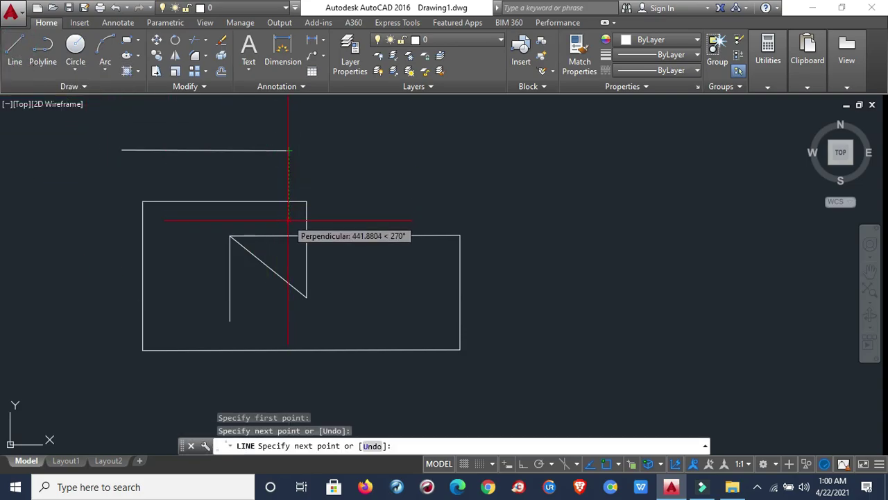
left_click(288, 221)
left_click(85, 221)
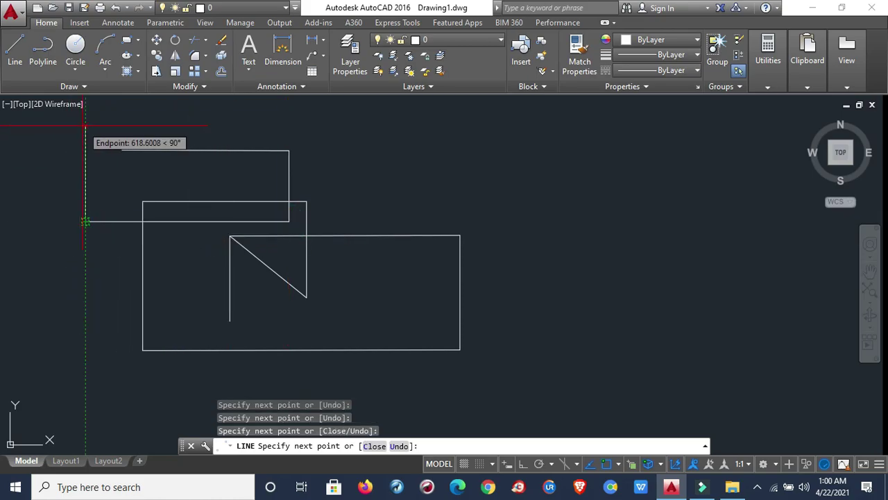
left_click(85, 125)
left_click(129, 124)
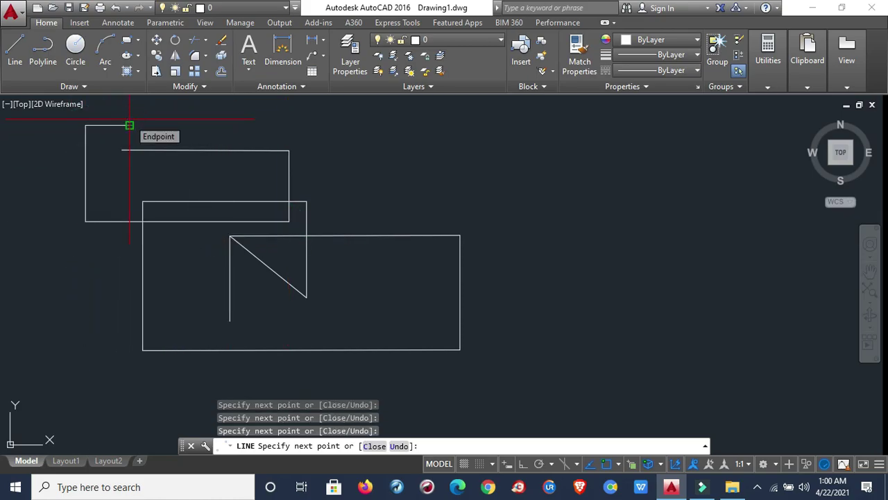
right_click(129, 125)
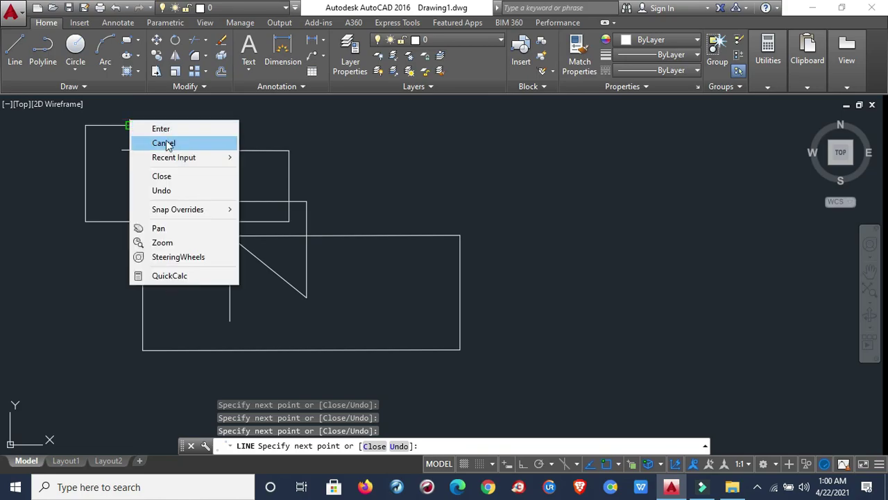
left_click(168, 143)
- Zoom and pan to bring empty space to the right of the figures into view
scroll(589, 222, "down", 4)
scroll(460, 111, "up", 4)
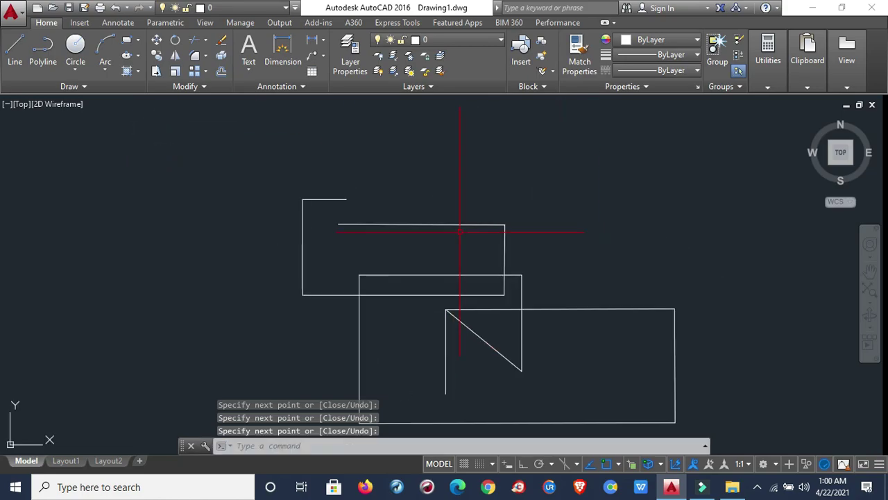
middle_click_drag(597, 278, 200, 251)
middle_click_drag(465, 262, 379, 250)
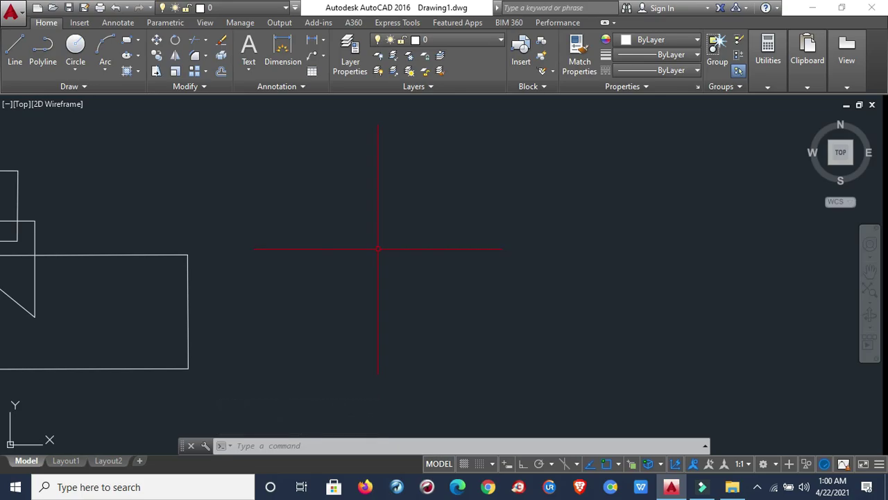
- Start LINE with L and draw the box's bottom, right and top sides
type("L")
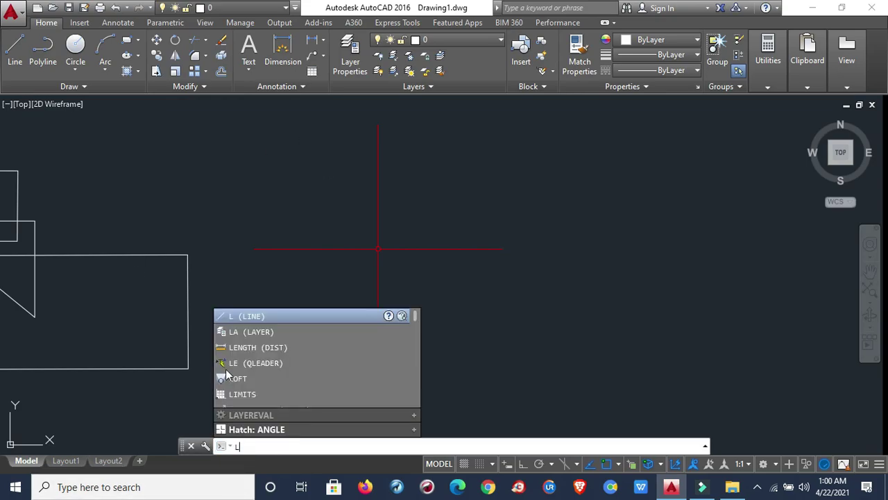
key("Down")
key("Return")
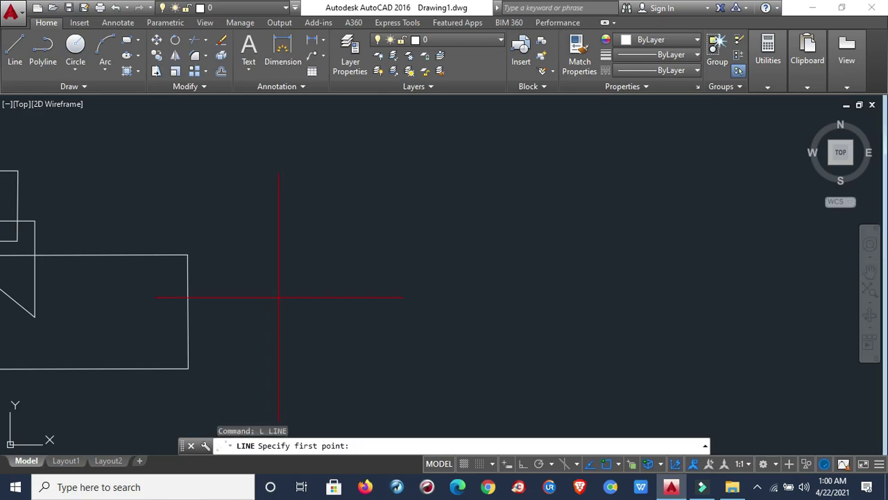
left_click(280, 306)
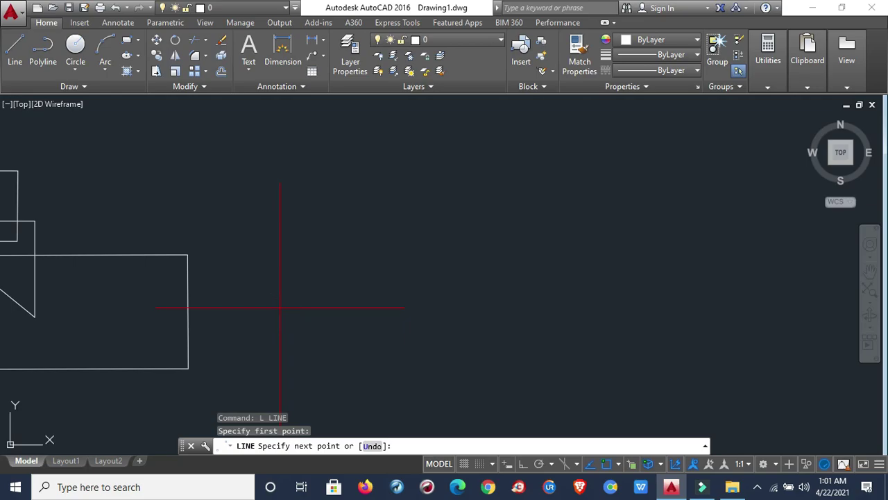
left_click(436, 307)
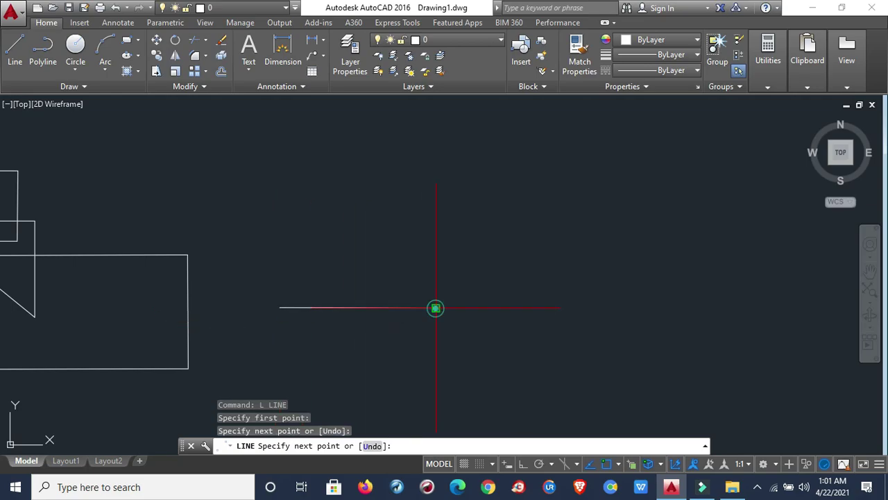
left_click(436, 185)
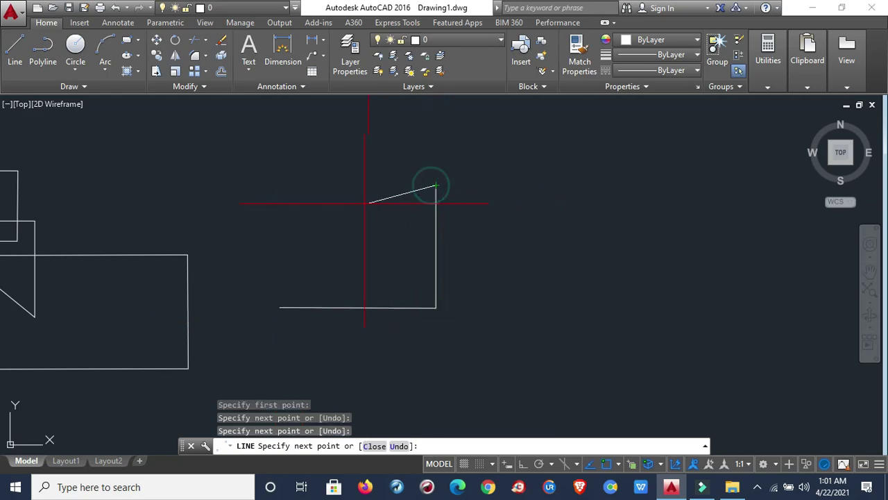
left_click(311, 185)
- Continue with a downward vertical, slanted and vertical segments crossing the box, then end LINE
left_click(316, 370)
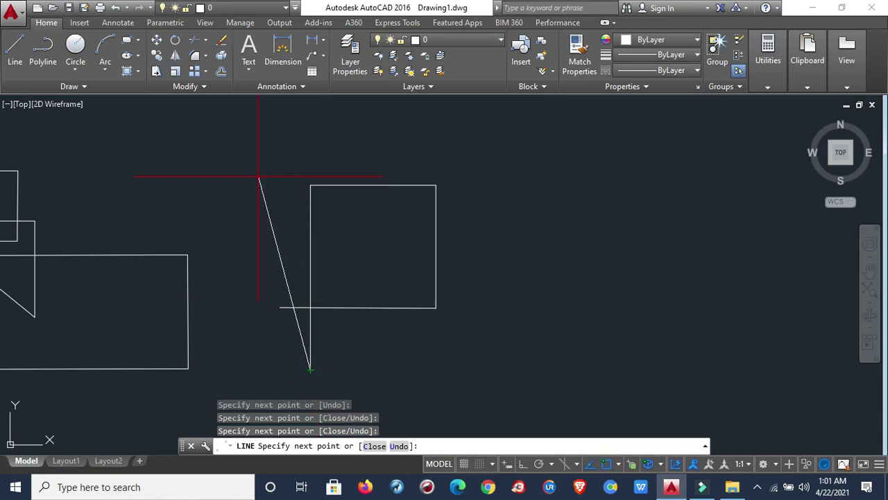
left_click(260, 200)
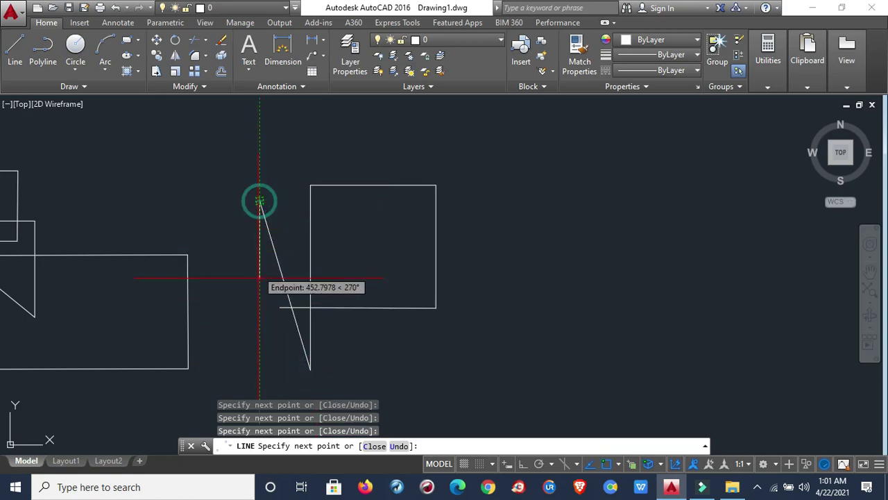
left_click(260, 327)
left_click(374, 241)
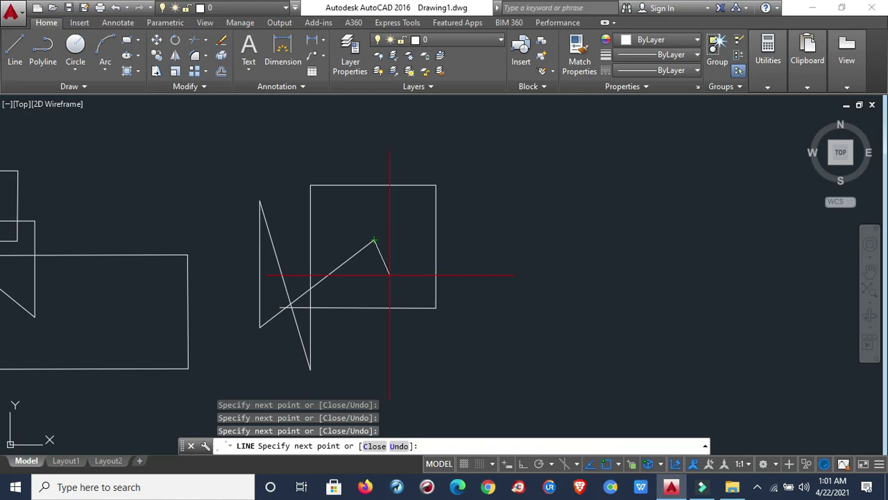
key("Return")
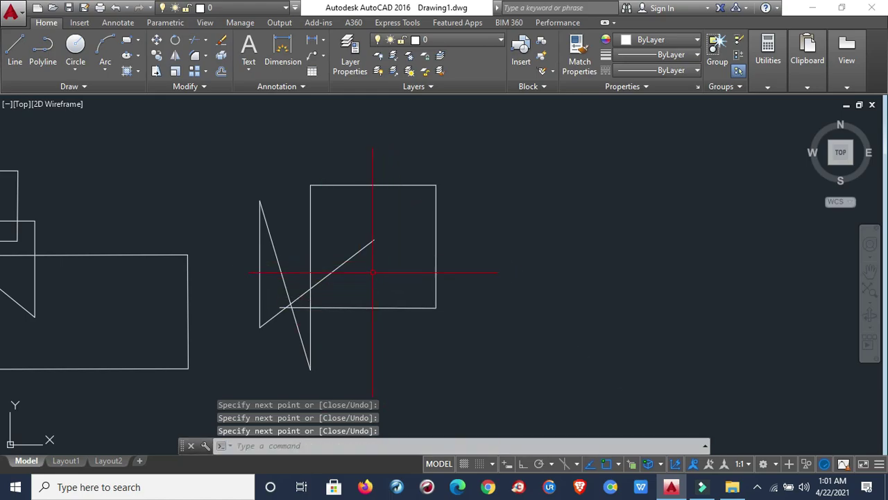
right_click(409, 286)
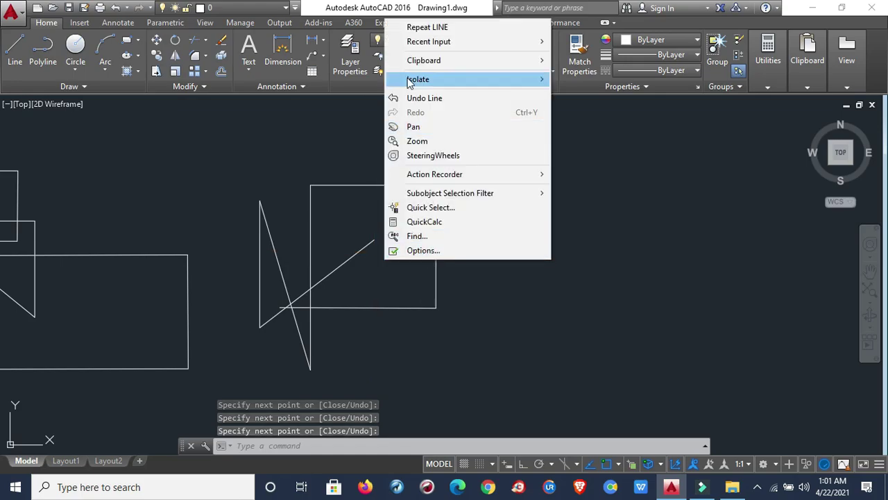
left_click(397, 281)
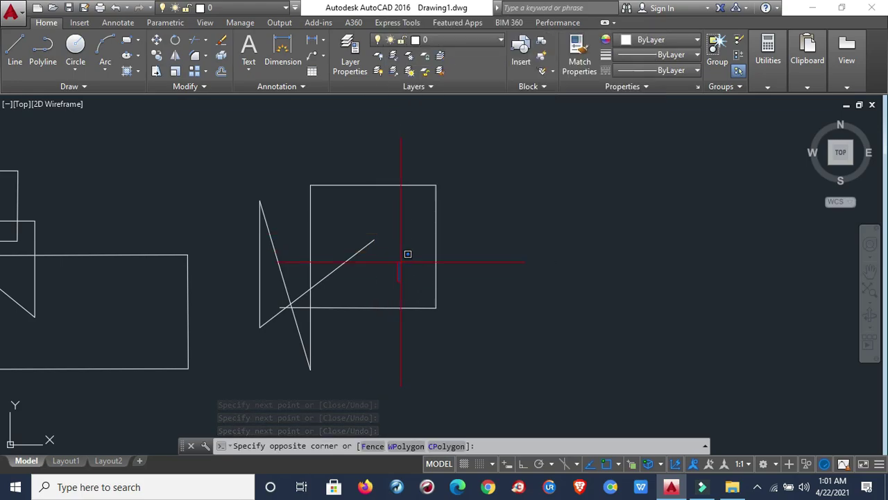
left_click(400, 260)
scroll(368, 236, "up", 1)
scroll(369, 241, "up", 3)
scroll(368, 241, "down", 3)
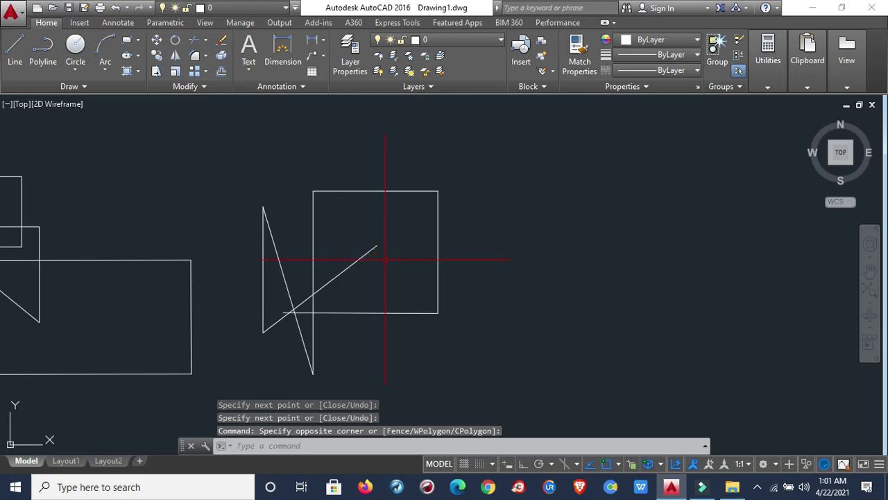
middle_click_drag(377, 260, 393, 278)
scroll(393, 278, "up", 1)
middle_click_drag(426, 193, 382, 296)
scroll(368, 296, "down", 2)
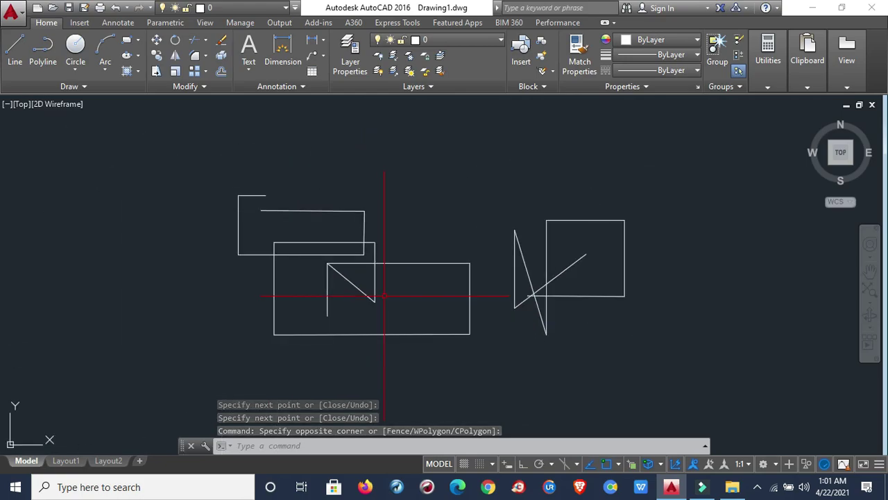
middle_click_drag(493, 258, 307, 266)
scroll(407, 273, "up", 1)
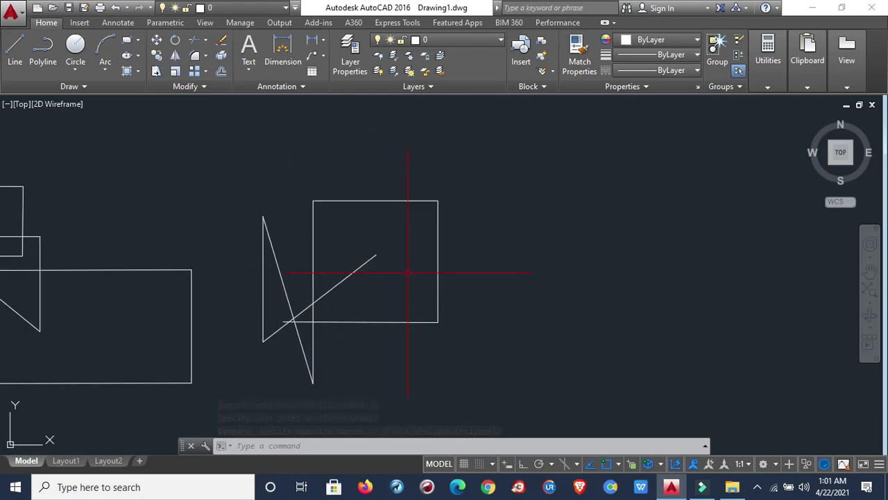
mouse_move(323, 298)
middle_mouse_down()
mouse_move(537, 278)
mouse_move(329, 275)
middle_mouse_up()
scroll(555, 279, "down", 1)
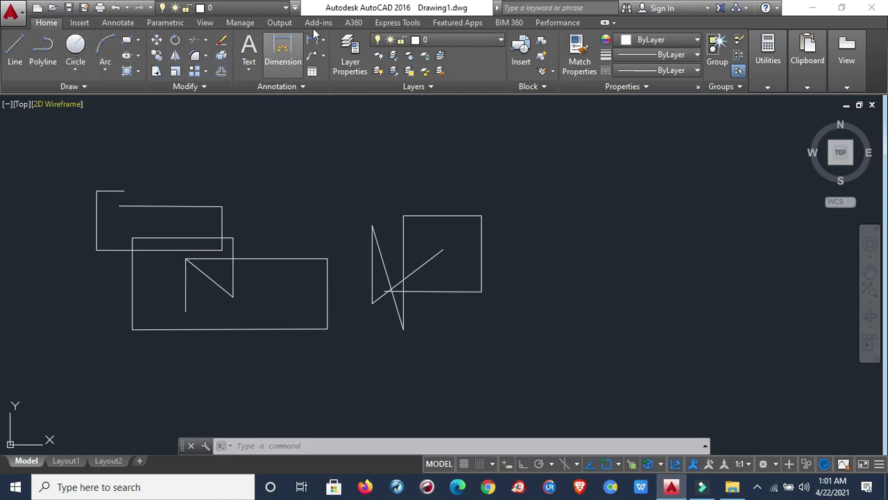
left_click(775, 64)
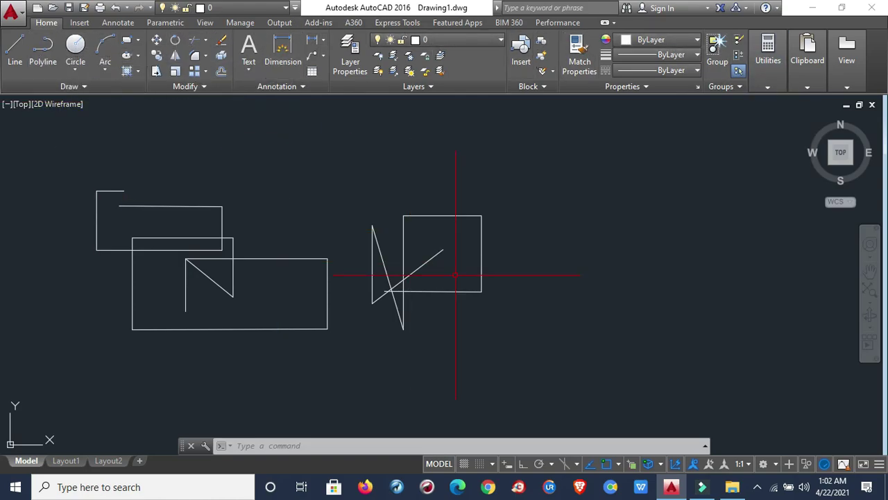
scroll(356, 309, "up", 2)
mouse_move(426, 322)
middle_mouse_down()
mouse_move(402, 367)
mouse_move(434, 320)
middle_mouse_up()
scroll(392, 358, "down", 2)
scroll(389, 351, "up", 2)
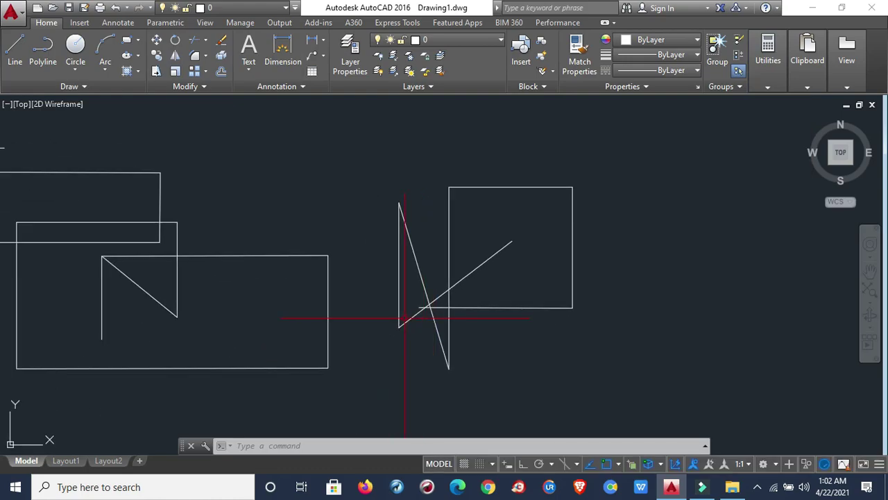